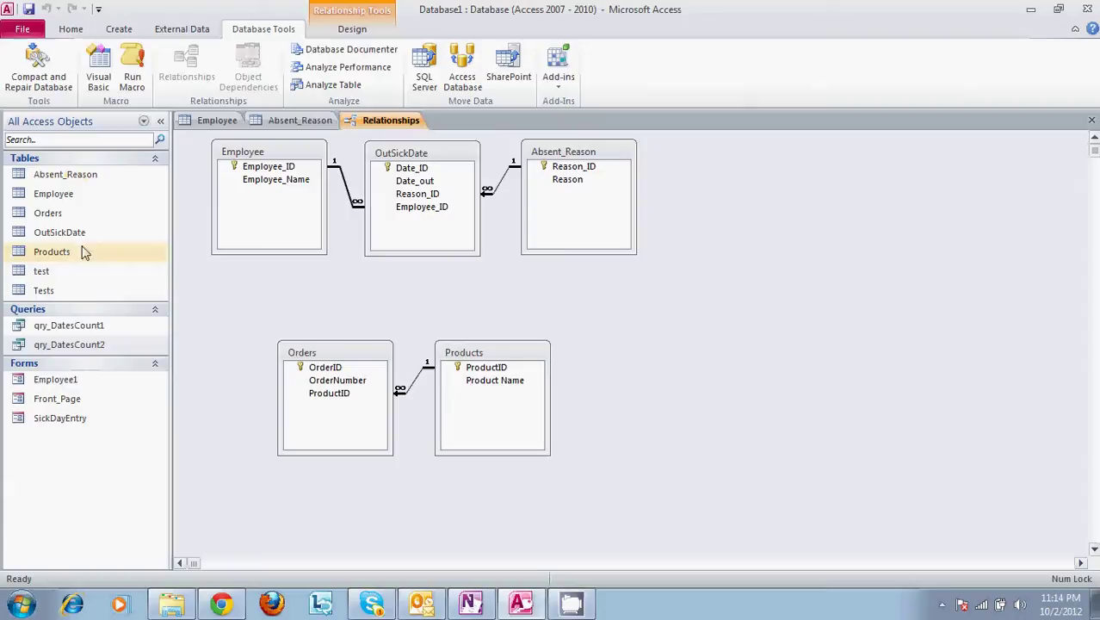
Step: Open the Show Table dialog from the Relationship Tools Design commands
left_click(115, 28)
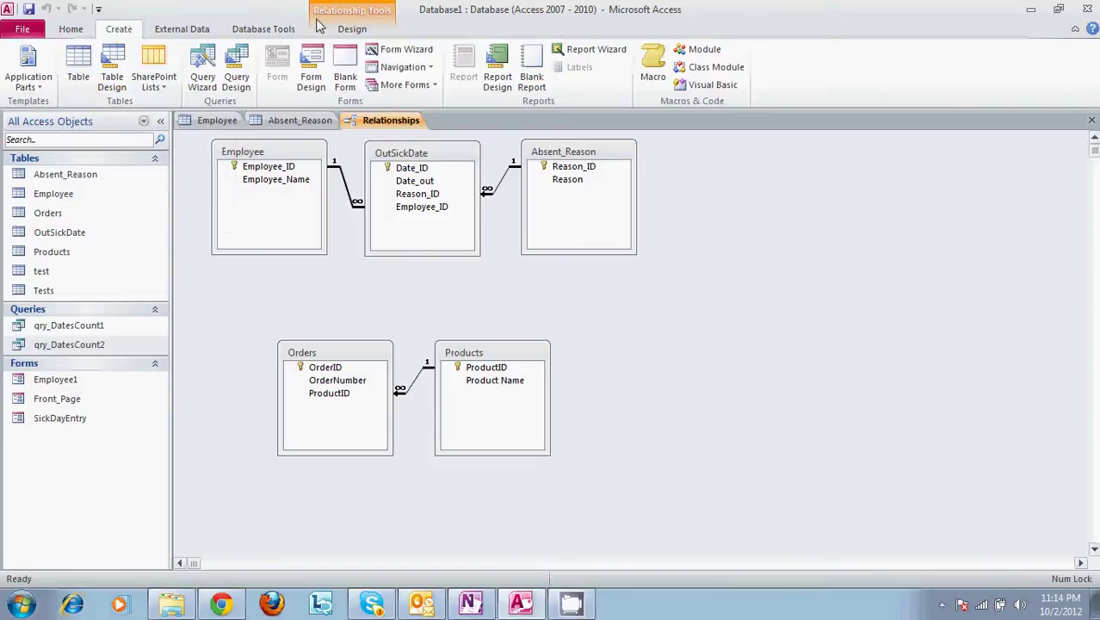
left_click(555, 167)
left_click(277, 30)
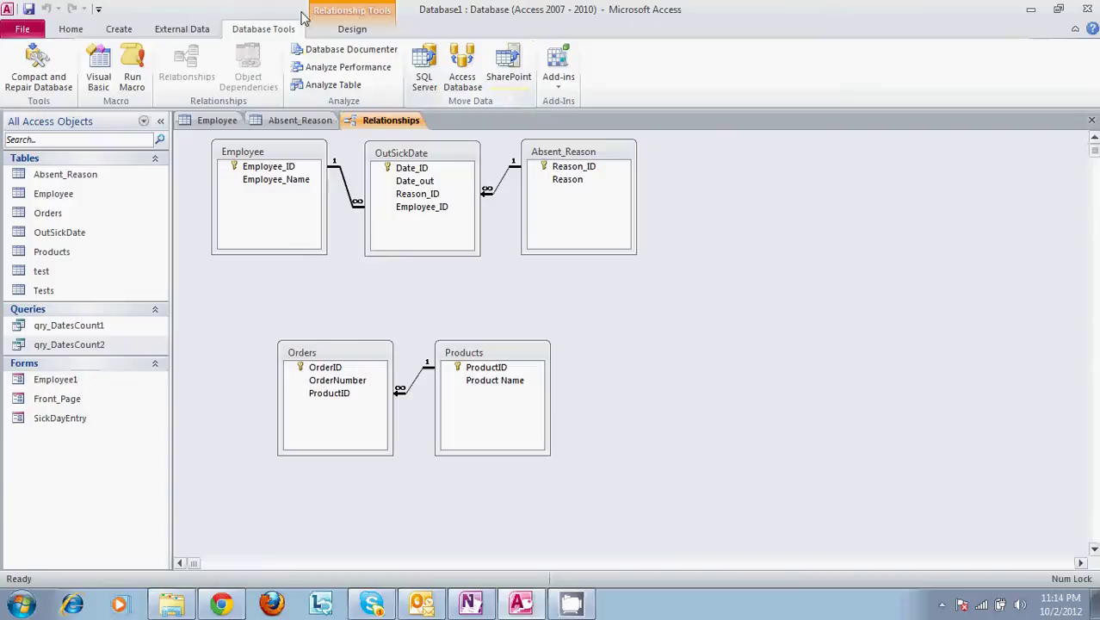
left_click(352, 28)
left_click(191, 69)
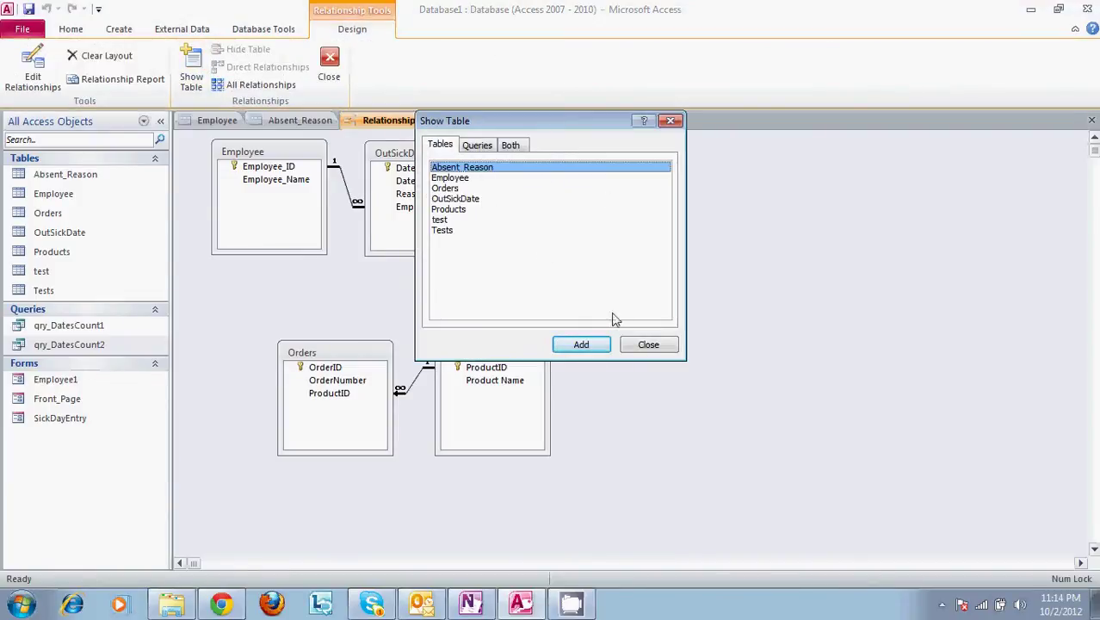
Step: Close the Show Table dialog without adding any tables to the diagram
left_click(651, 345)
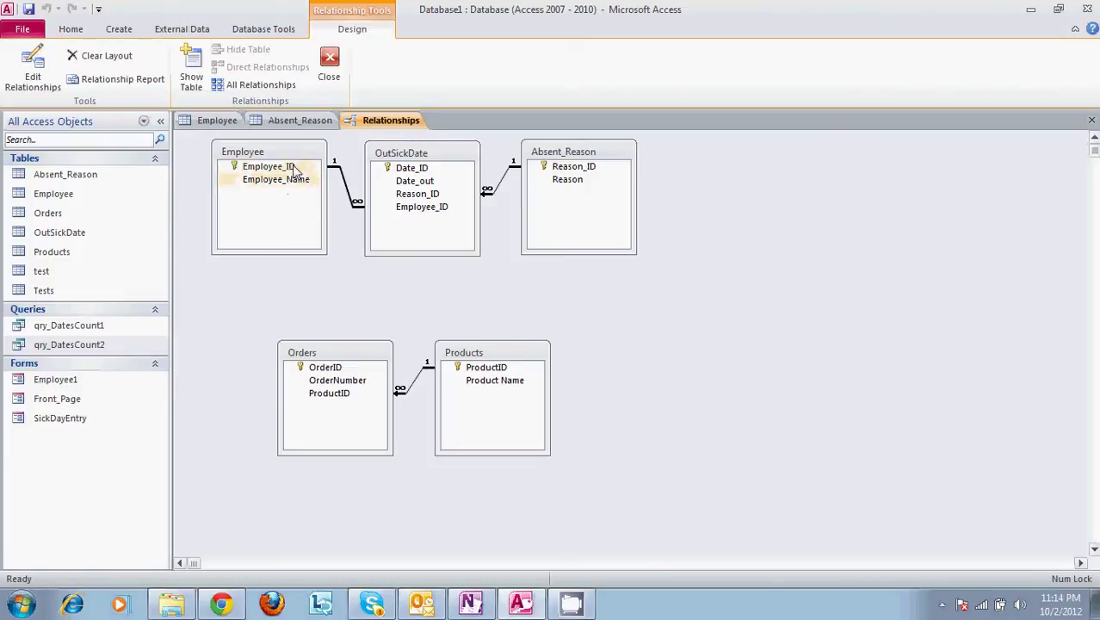
left_click_drag(293, 168, 405, 194)
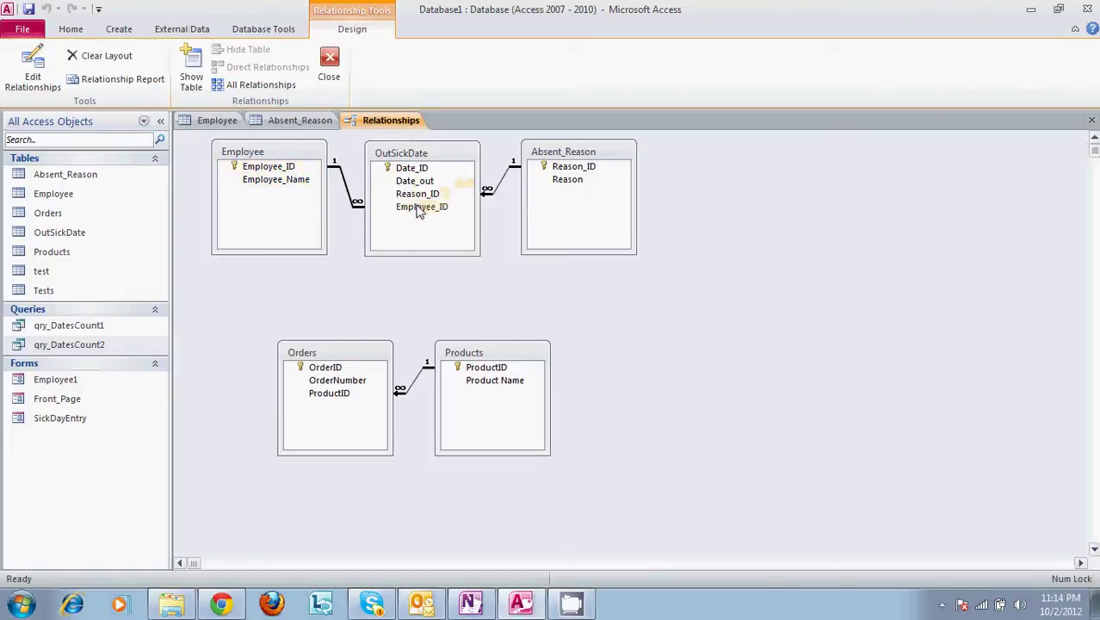
left_click(624, 182)
left_click(656, 172)
left_click(280, 169)
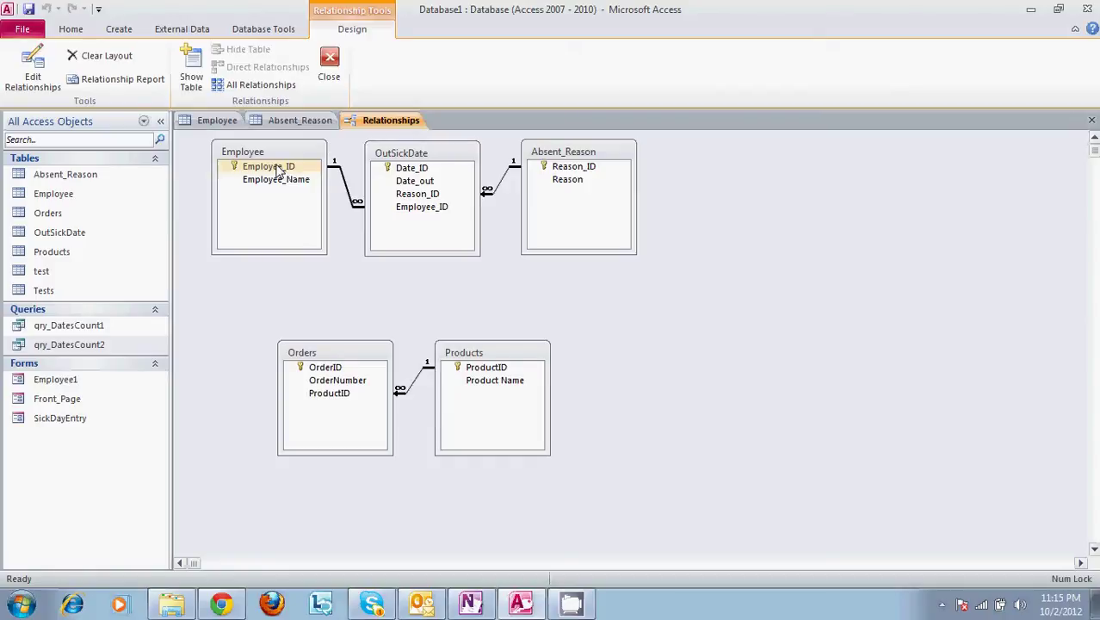
left_click(404, 172)
left_click(558, 173)
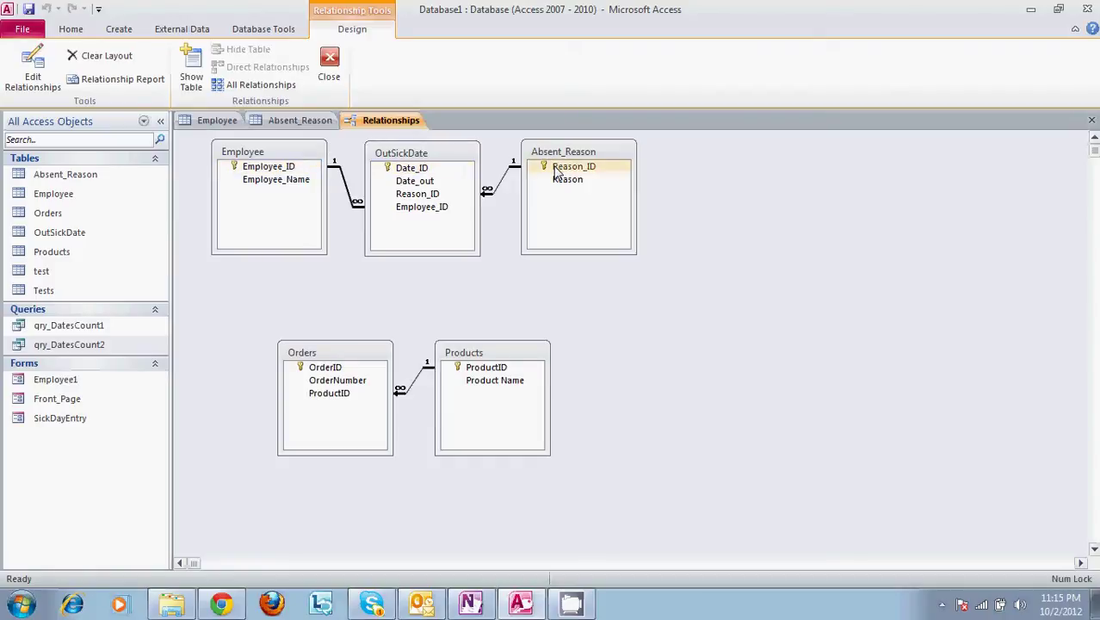
left_click(421, 181)
left_click(295, 168)
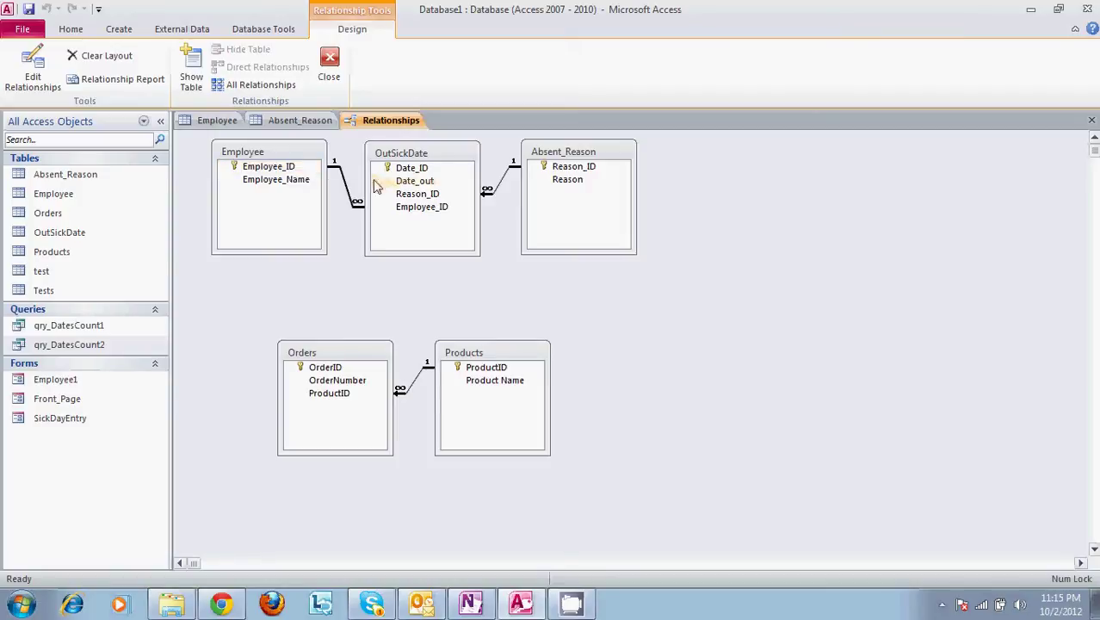
left_click(405, 210)
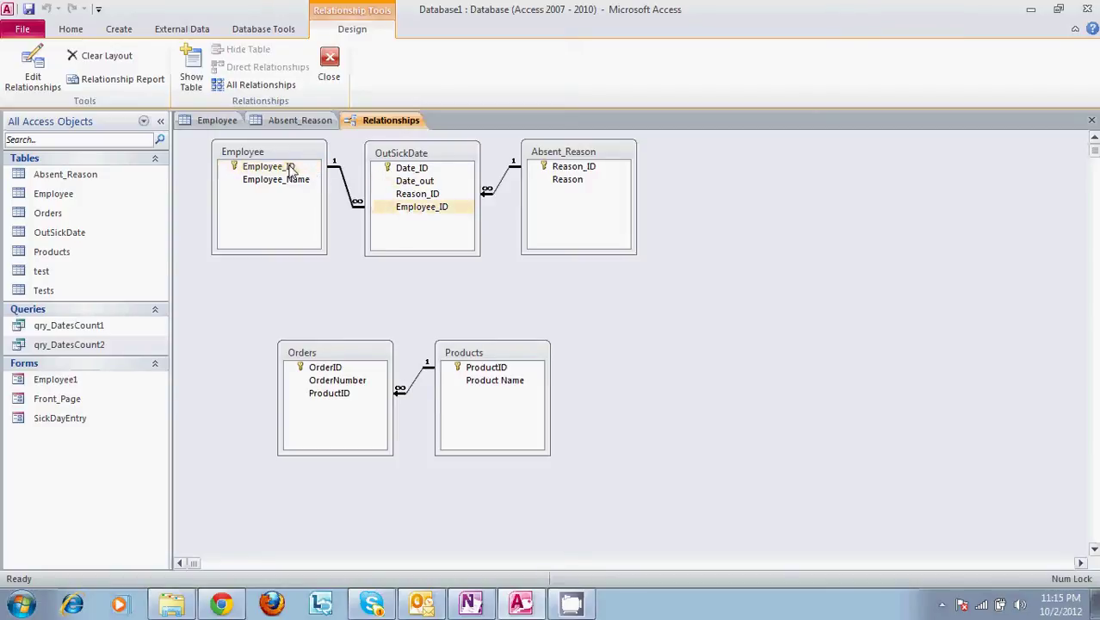
left_click(566, 167)
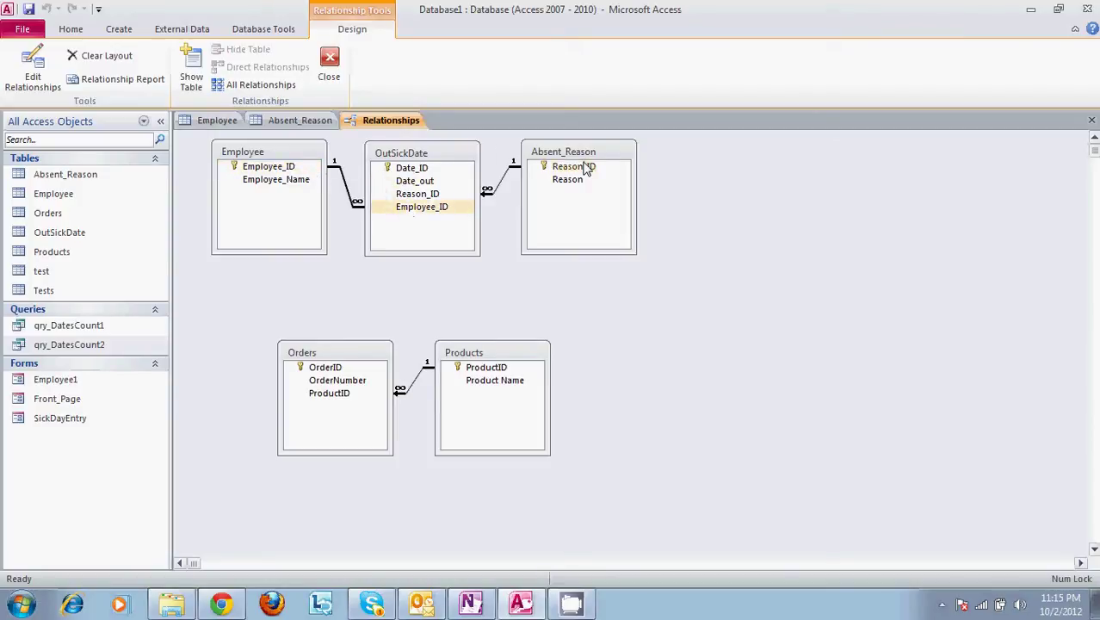
left_click(394, 180)
left_click(66, 234)
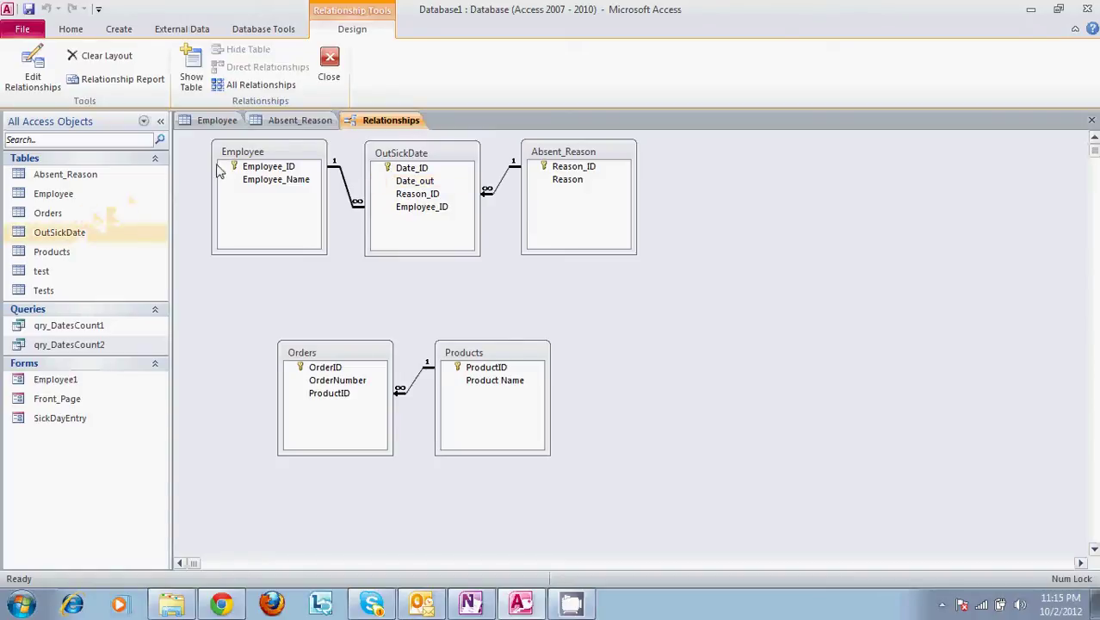
left_click(120, 215)
Step: Open the OutSickDate table's records, then go back to the Relationships diagram
double_click(86, 236)
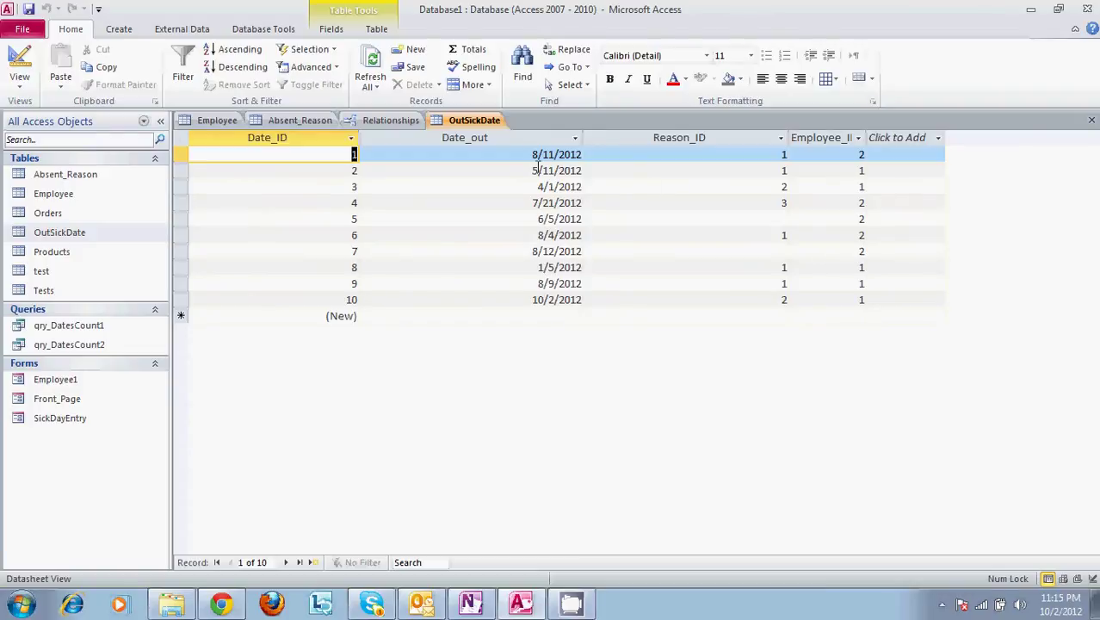
left_click(400, 120)
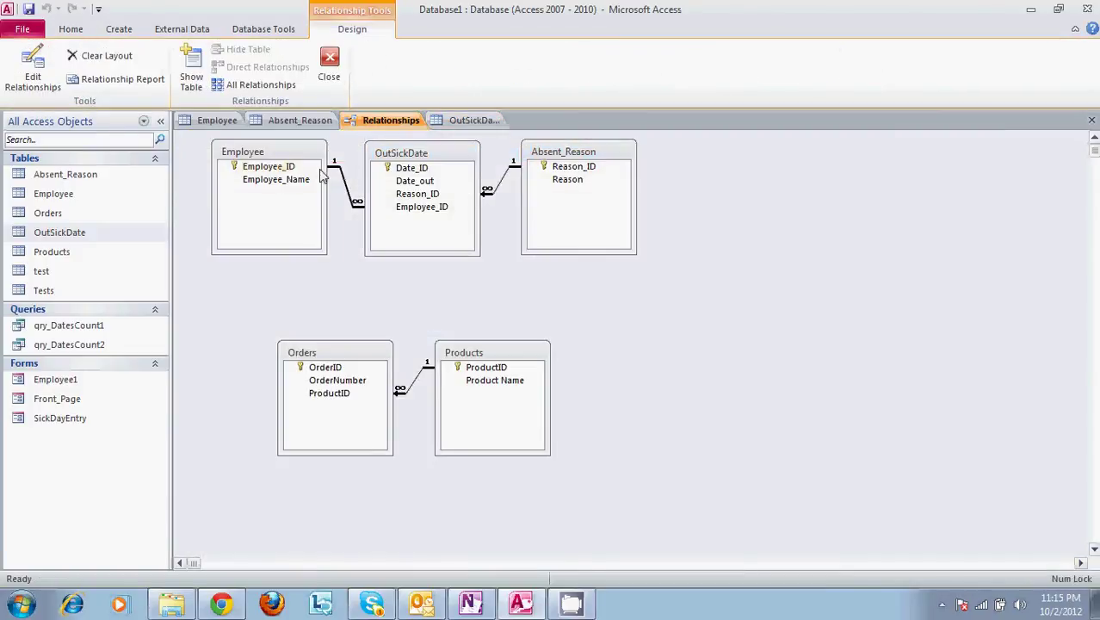
left_click_drag(280, 170, 411, 211)
left_click(411, 210)
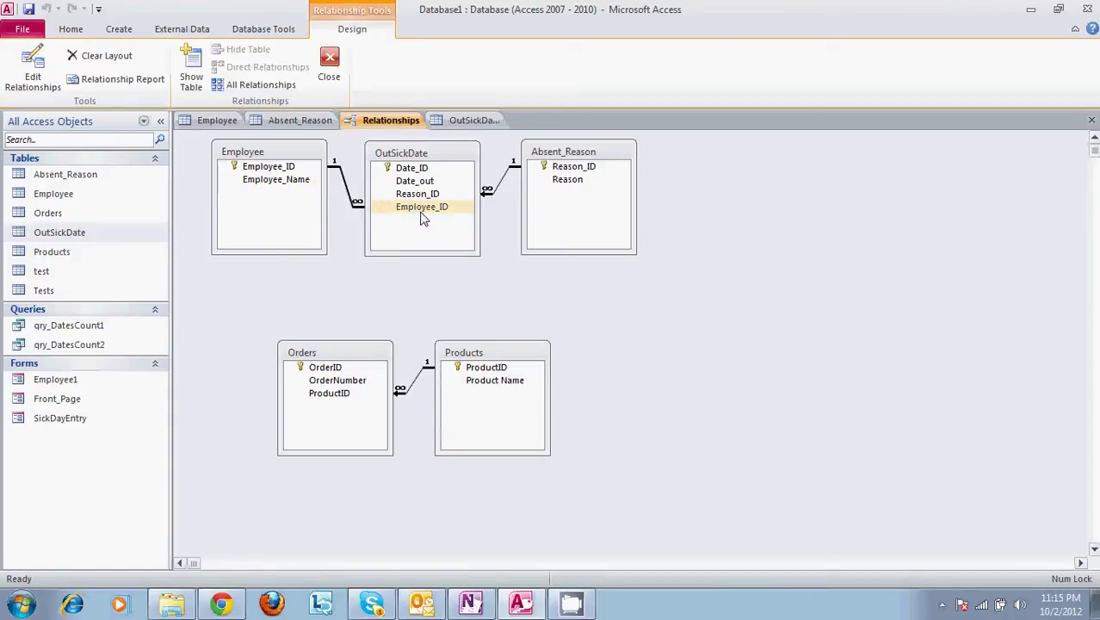
left_click(353, 199)
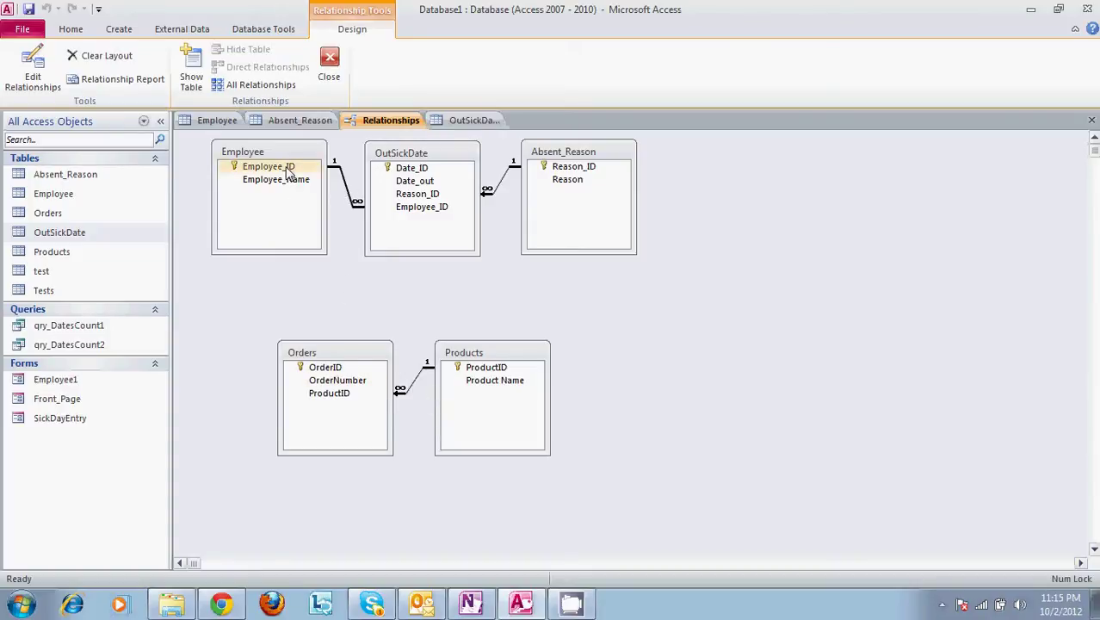
left_click_drag(290, 173, 420, 210)
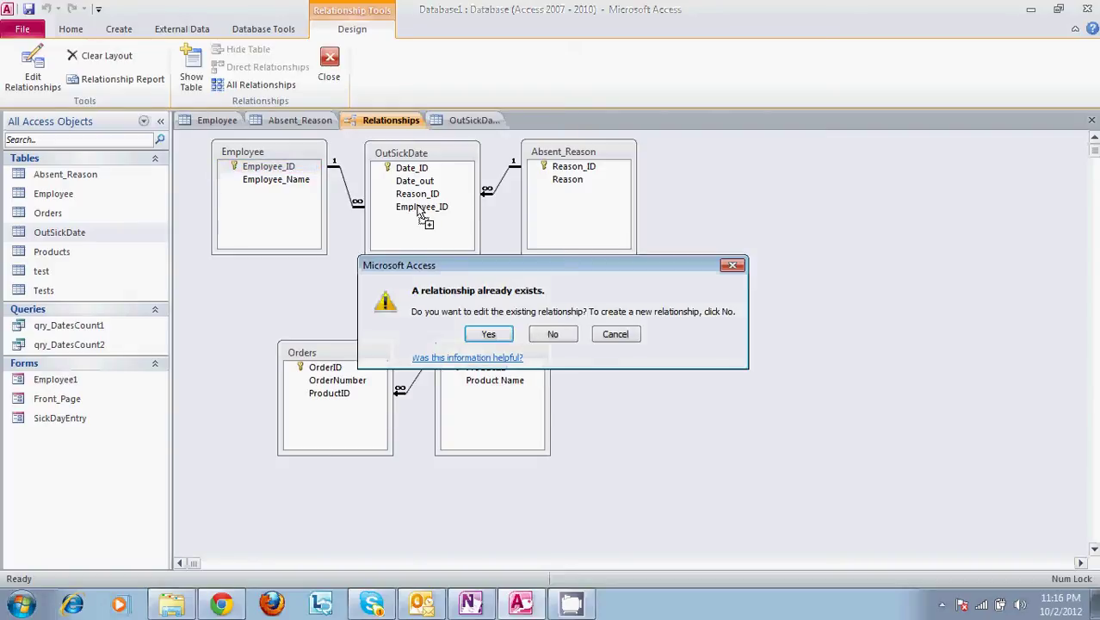
left_click(614, 334)
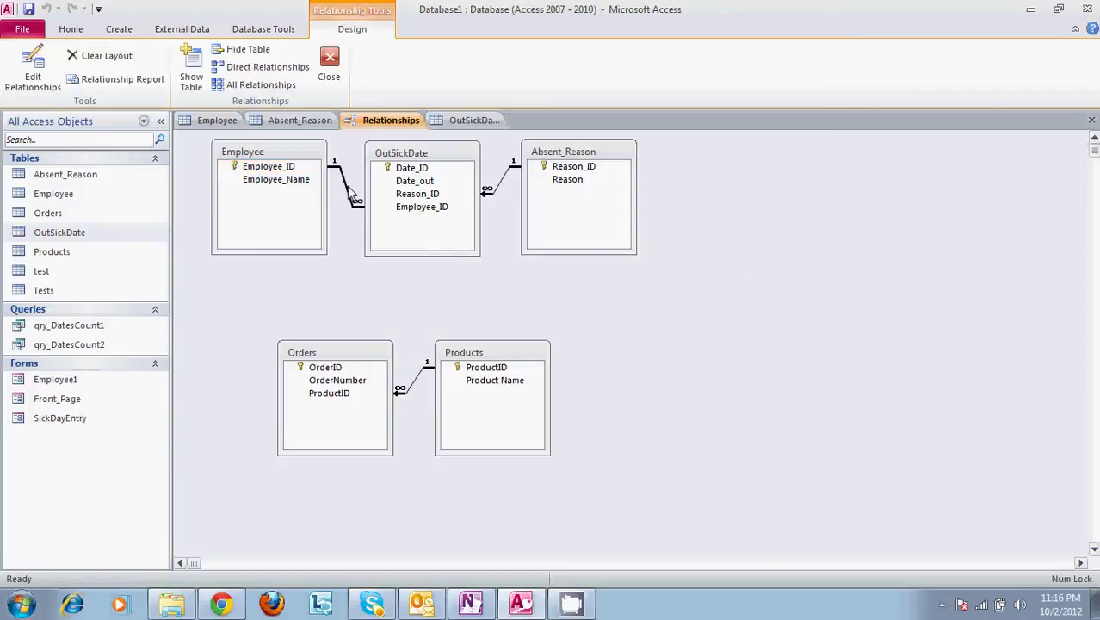
Step: Open the Edit Relationships settings for the Employee–OutSickDate join on Employee_ID
double_click(347, 186)
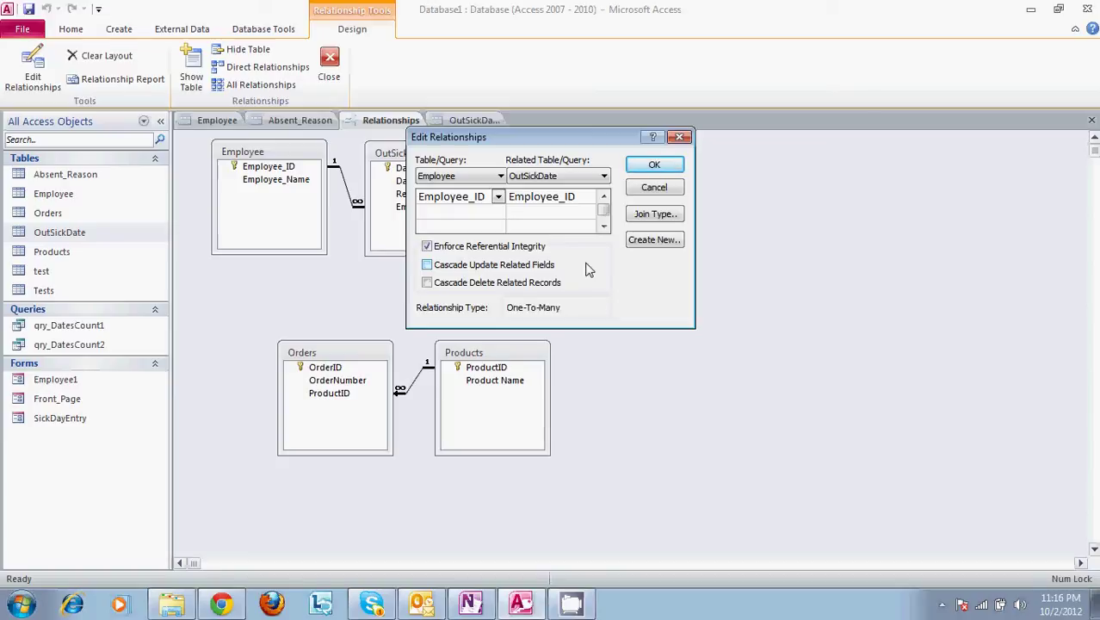
left_click(655, 215)
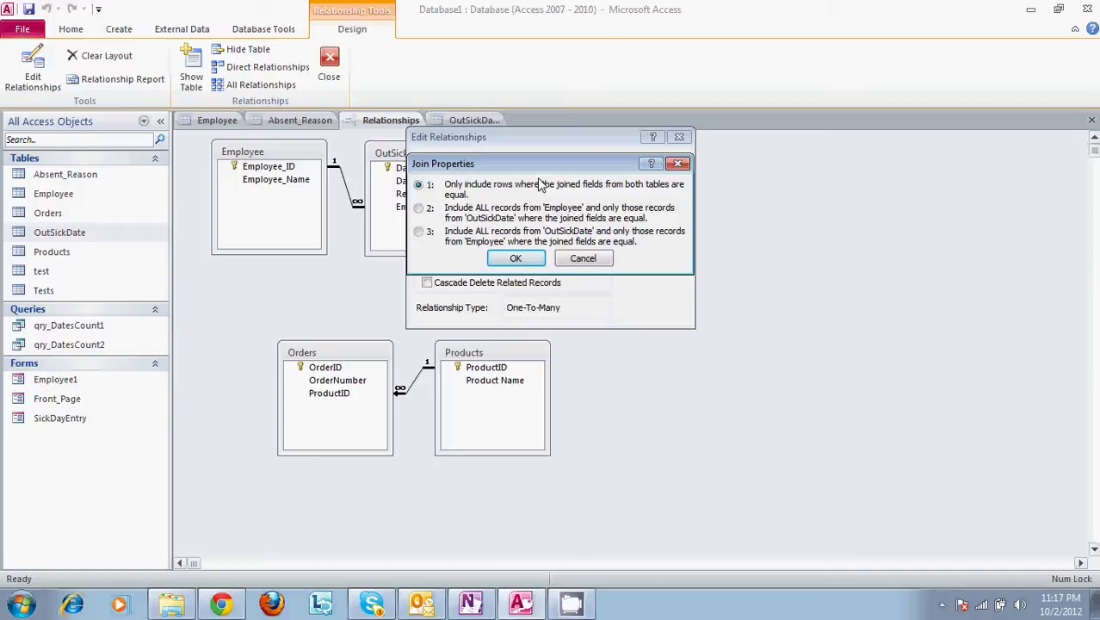
left_click(583, 258)
Step: Cancel the Edit Relationships dialog, leaving the Employee–OutSickDate join unchanged
left_click(656, 189)
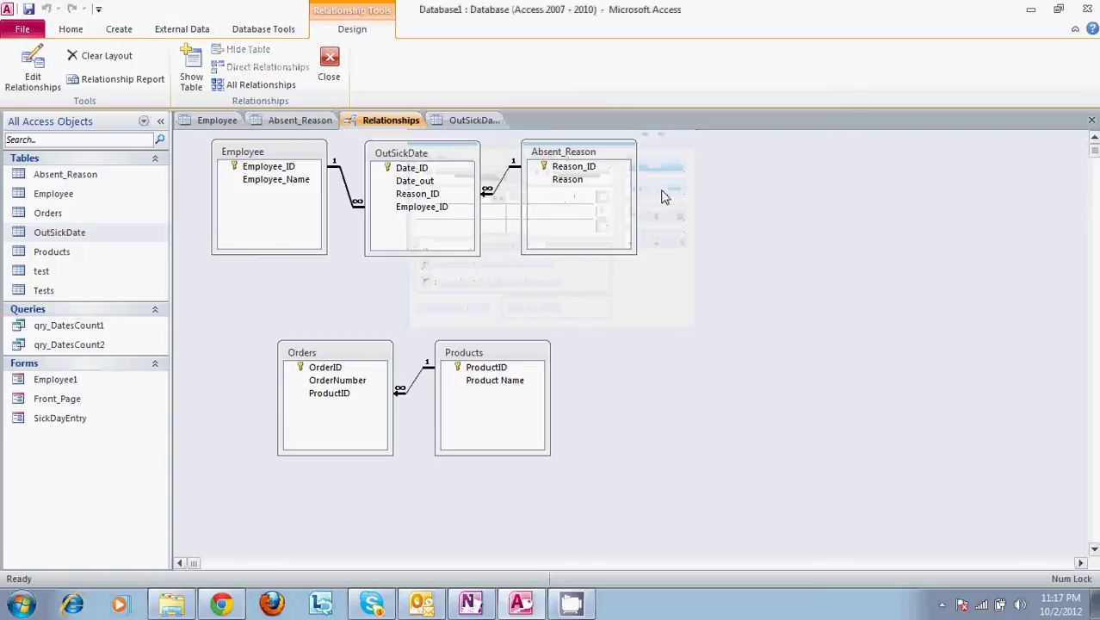